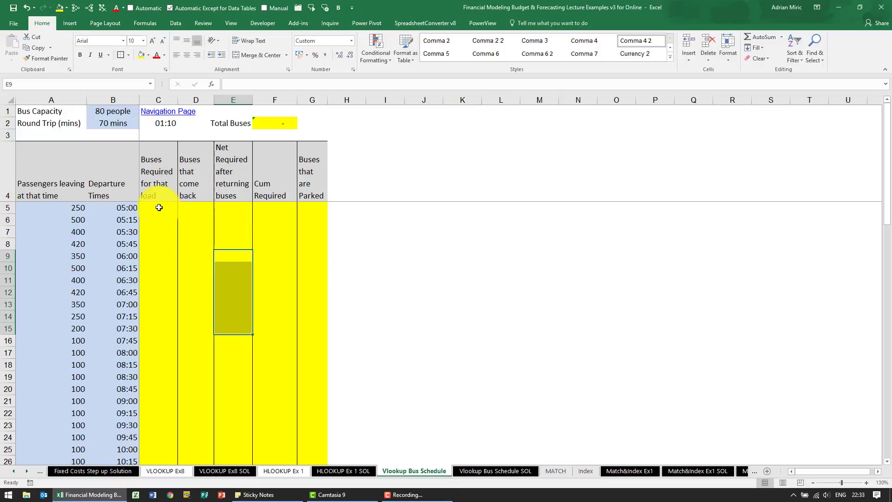
In C5, divide the first load's passengers in A5 by the locked bus capacity $B$1
left_click(124, 123)
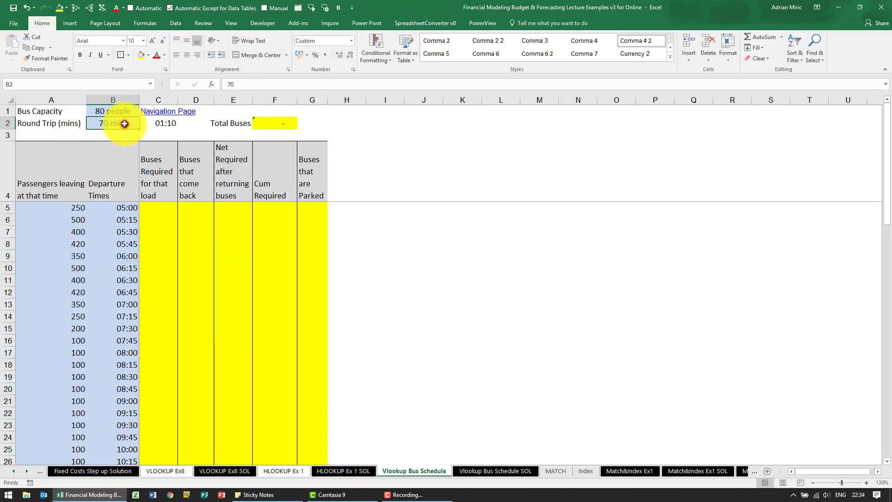
left_click(164, 124)
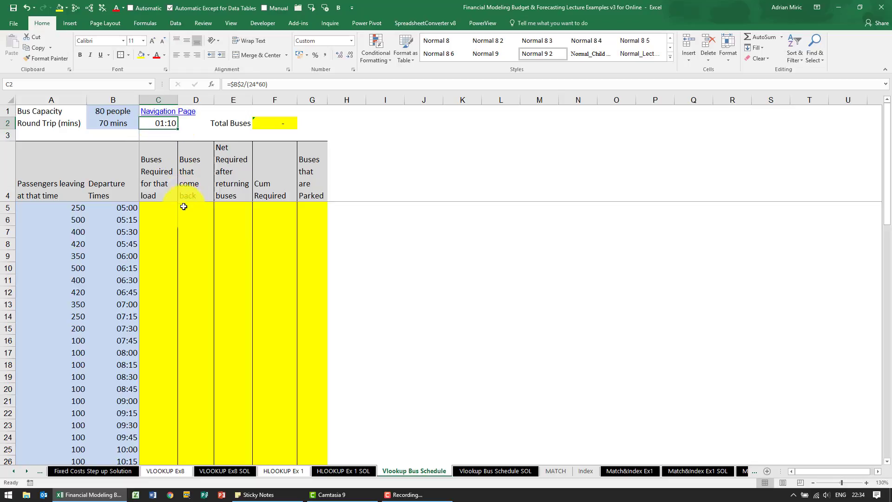
left_click(155, 207)
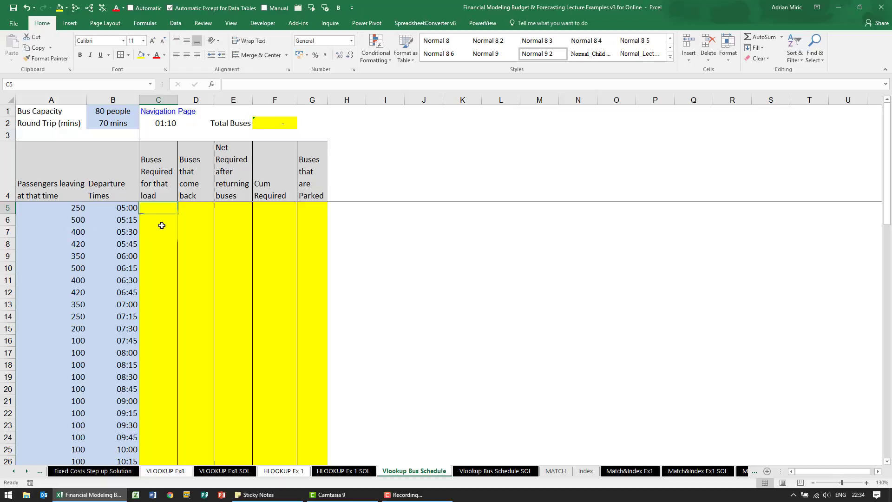
type("=")
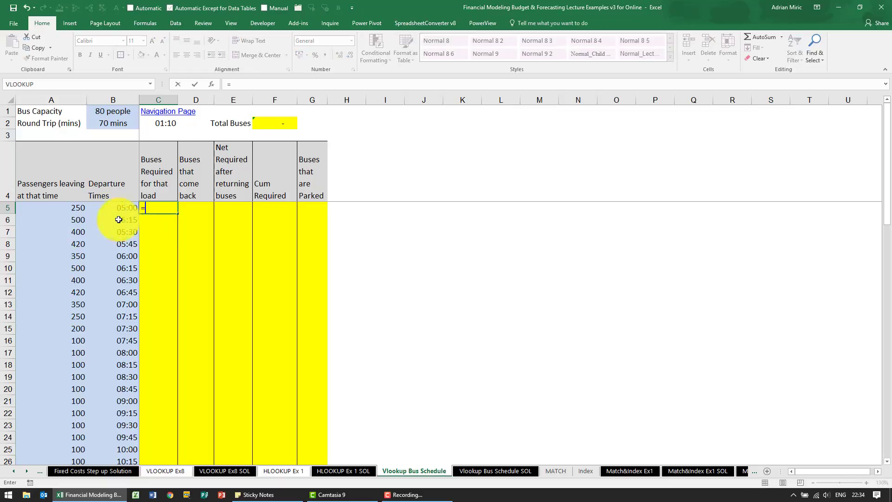
left_click(74, 207)
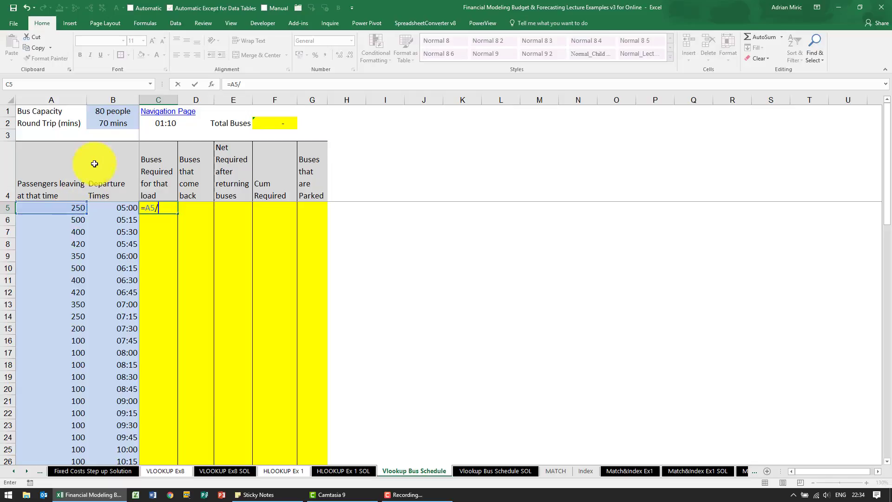
left_click(112, 110)
key("F4")
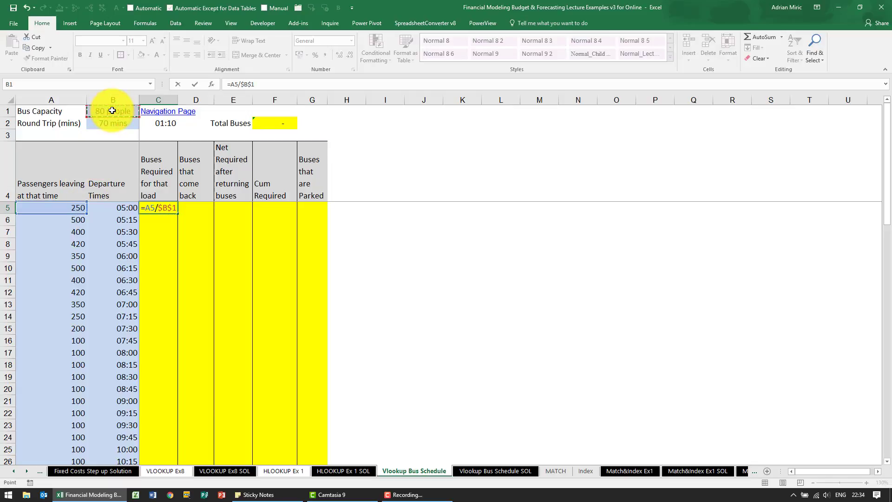
key("ctrl+Return")
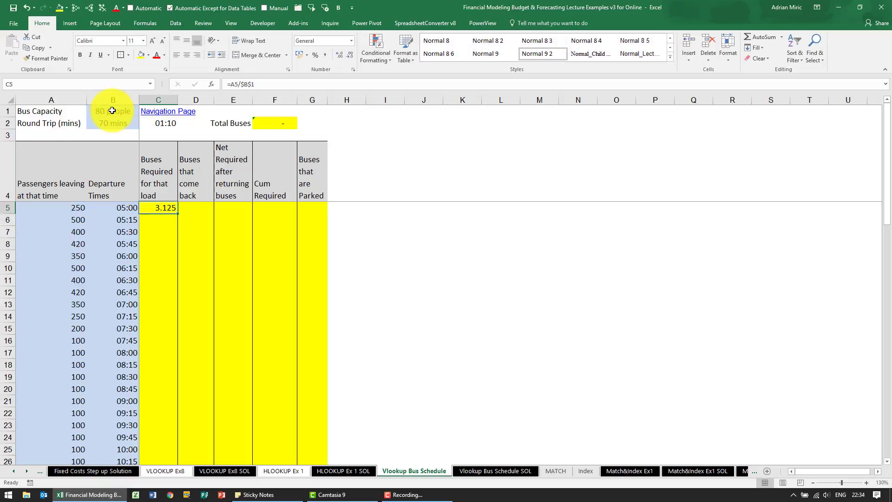
Wrap the C5 formula in ROUNDUP with 0 digits: =ROUNDUP(A5/$B$1,0)
left_click(230, 85)
type("round")
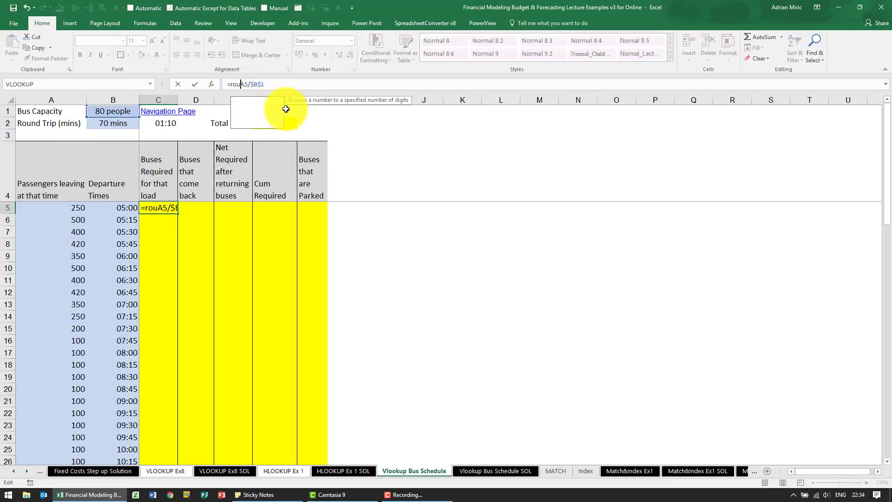
key("Down")
key("Down")
key("Tab")
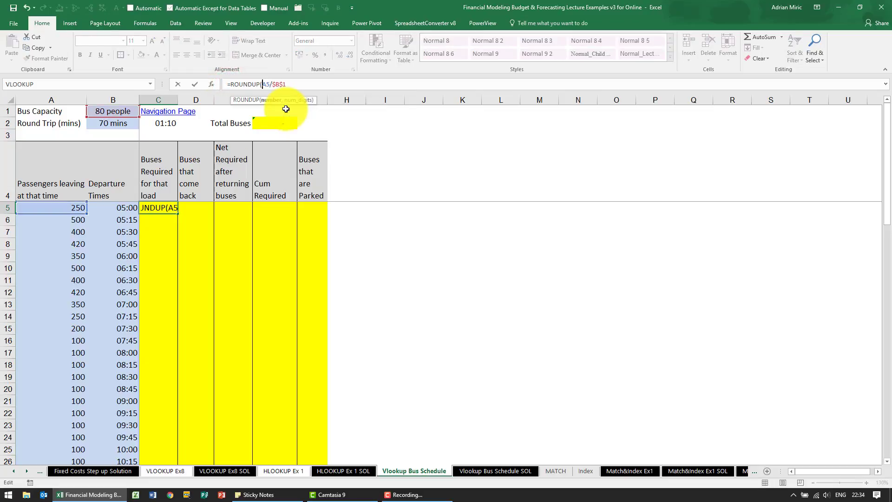
left_click(292, 83)
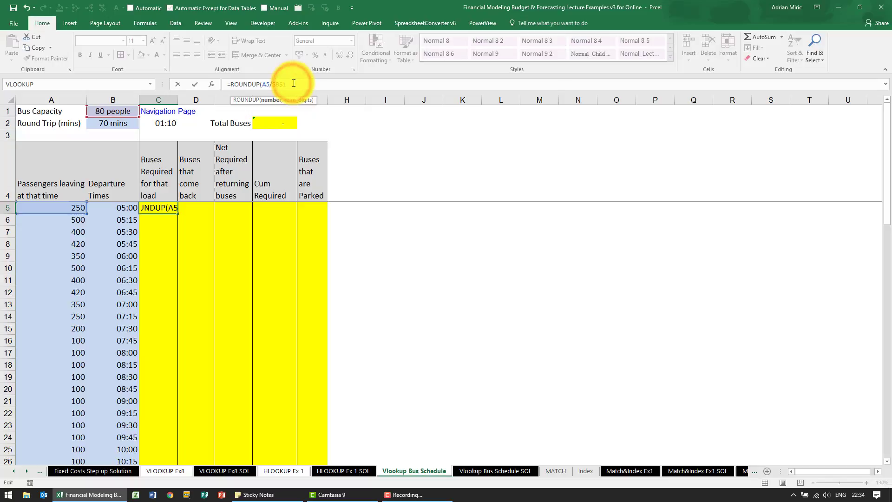
type(",0)")
key("Return")
Copy the C5 buses-required formula down through C5:C65
key("Up")
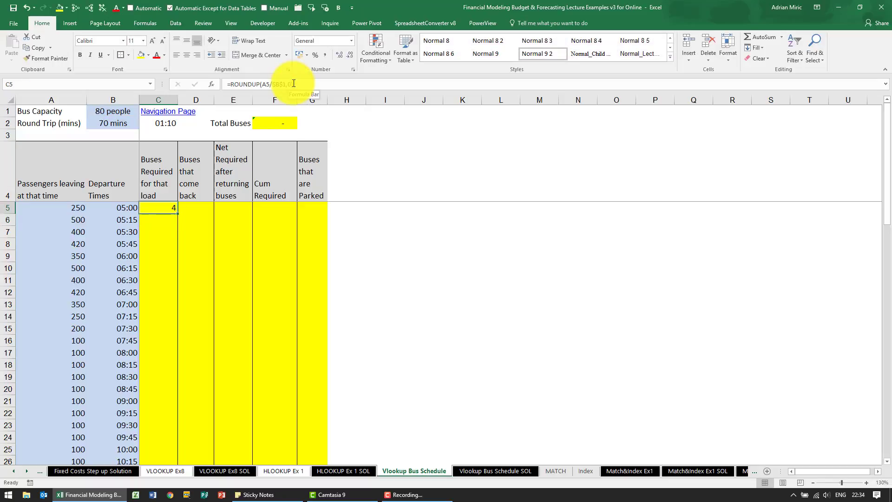
key("ctrl+c")
key("Left")
key("ctrl+Down")
key("Right")
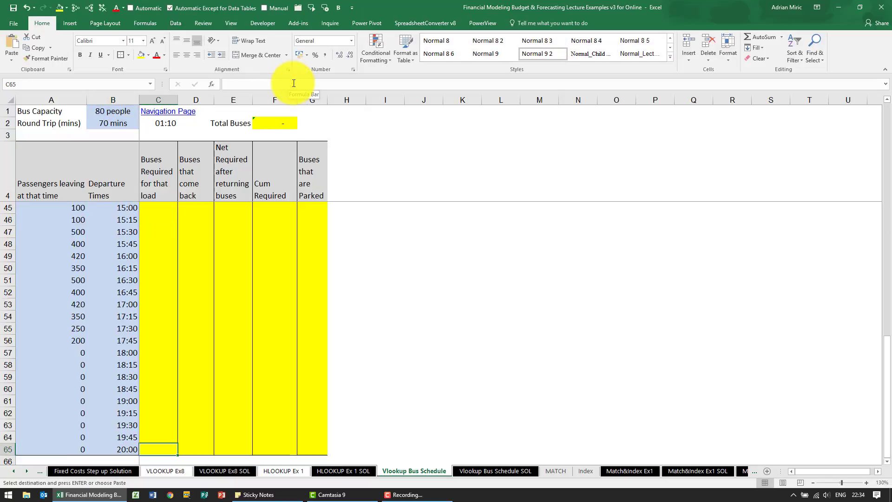
key("ctrl+shift+Up")
key("ctrl+v")
key("ctrl+Up")
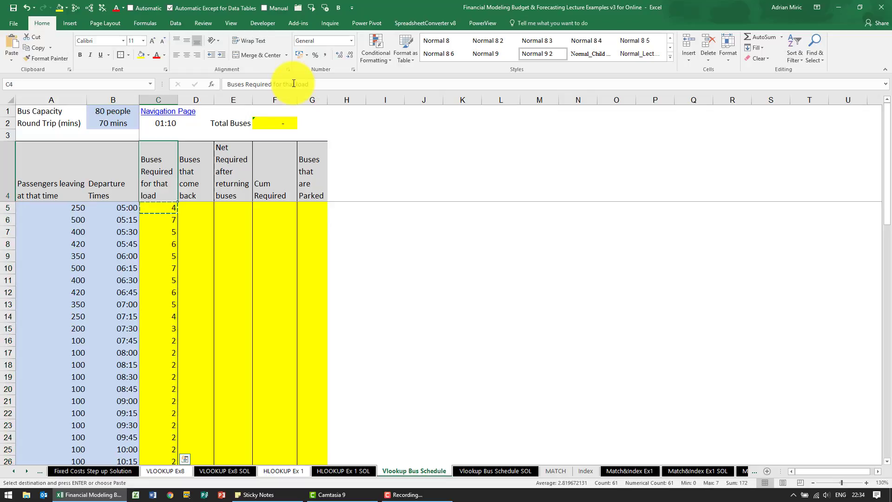
key("Down")
key("Down")
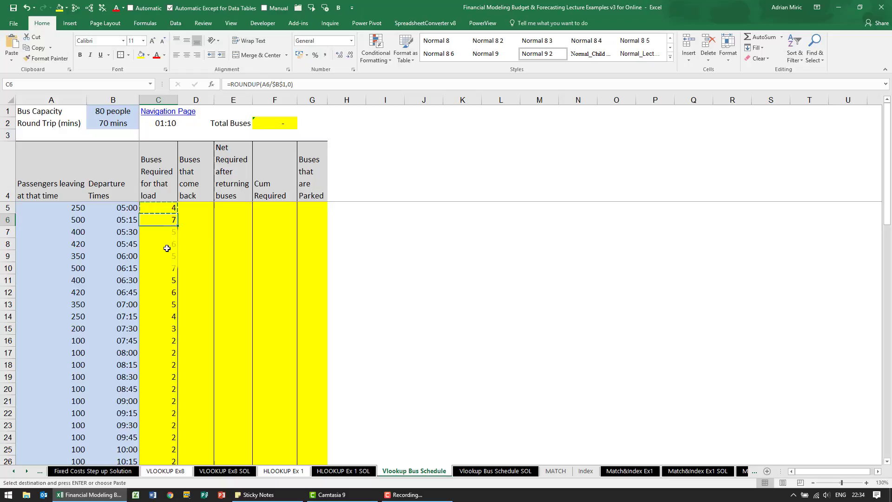
left_click(160, 208)
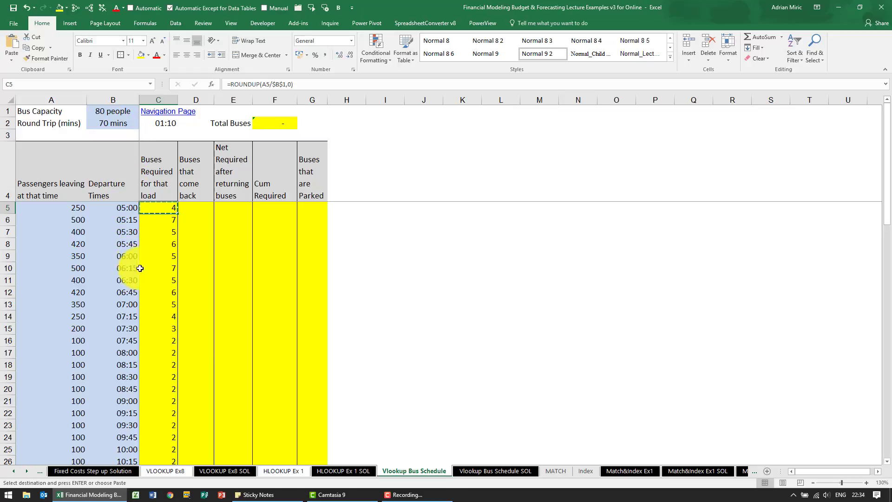
left_click(191, 269)
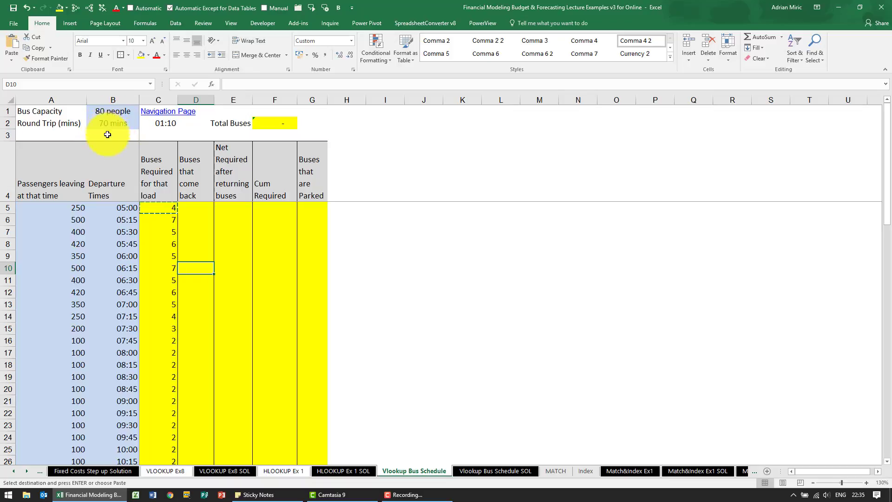
Start a VLOOKUP in D10 with lookup value B10-C2, one round trip earlier
left_click(212, 84)
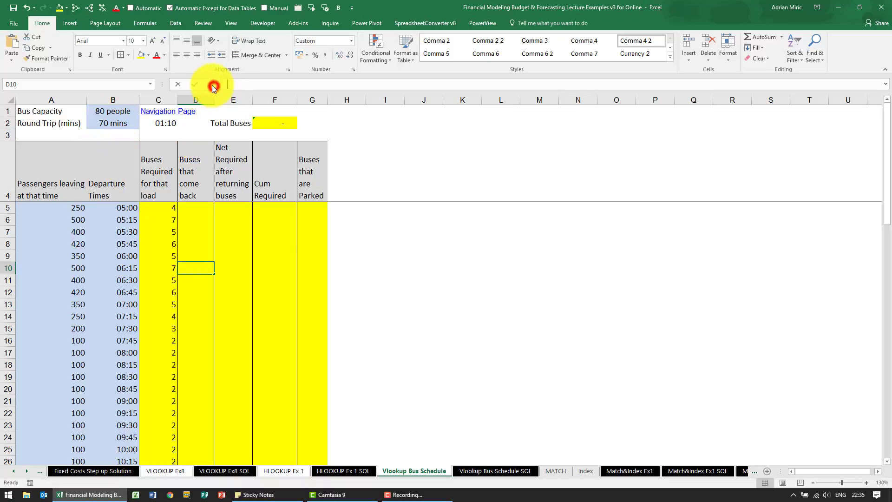
left_click(551, 361)
type("vl")
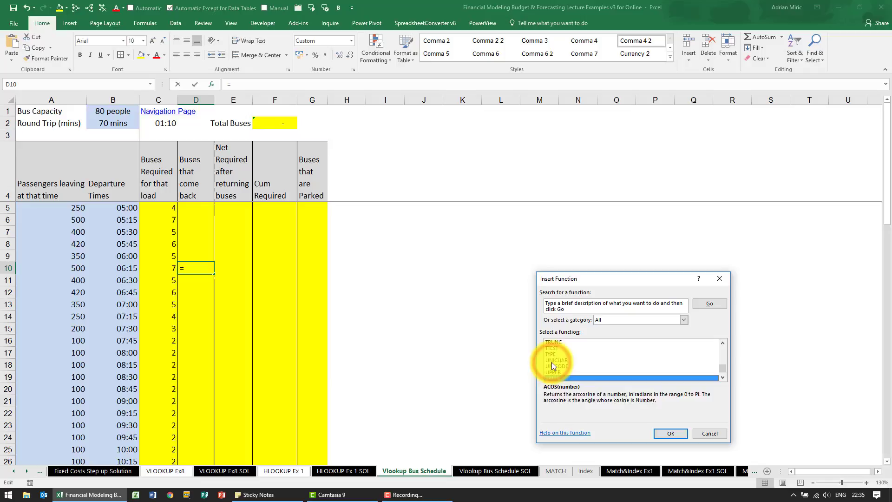
key("Return")
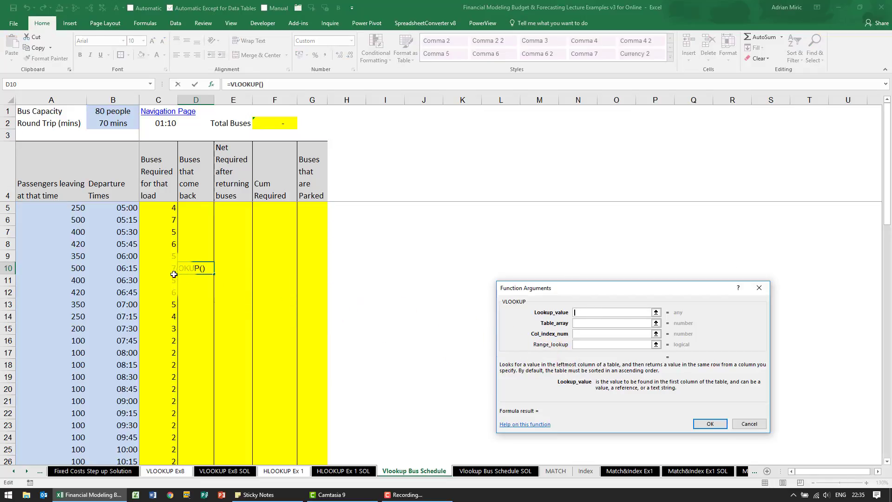
left_click(130, 267)
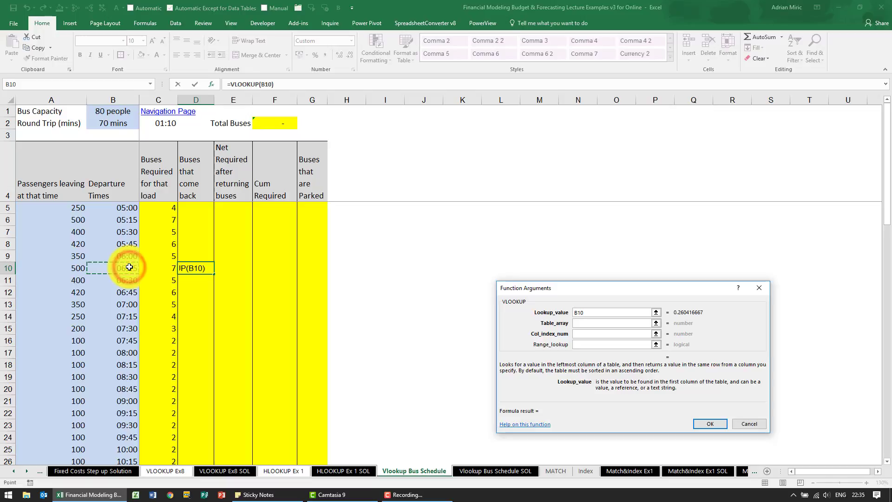
type("-")
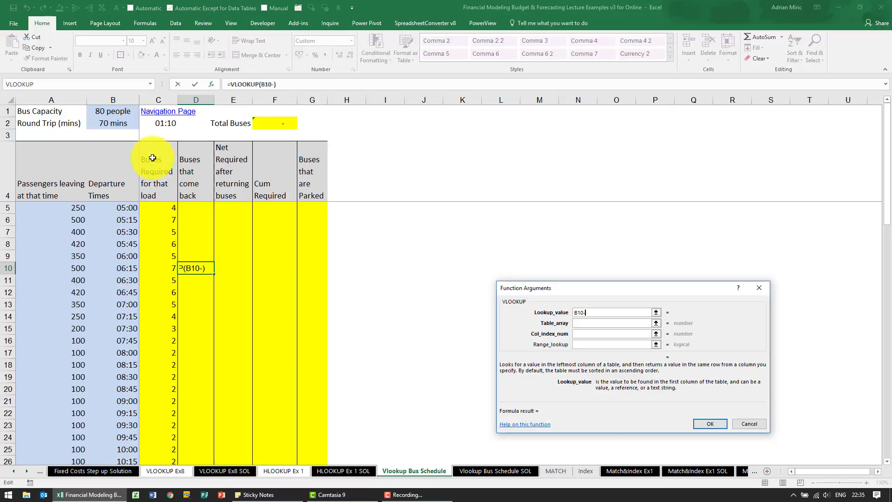
left_click(162, 125)
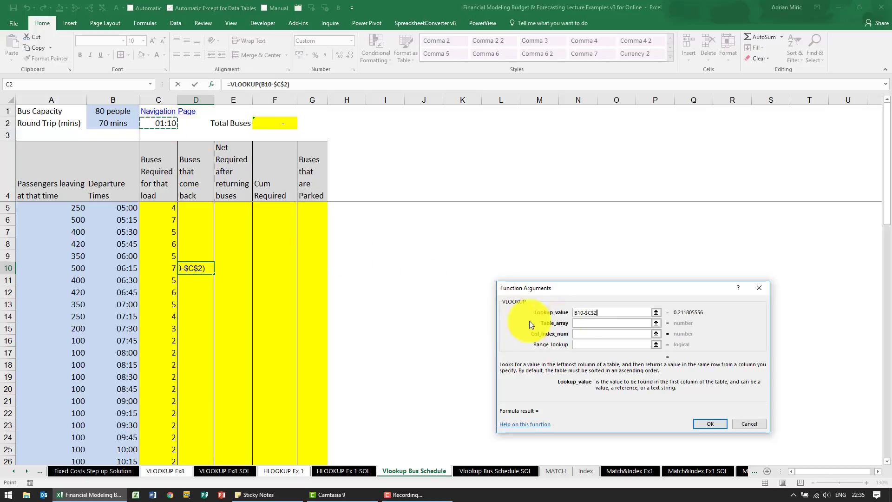
Set the table to $B$5:$C$65, column index 2 and range lookup TRUE, giving 4
left_click(585, 325)
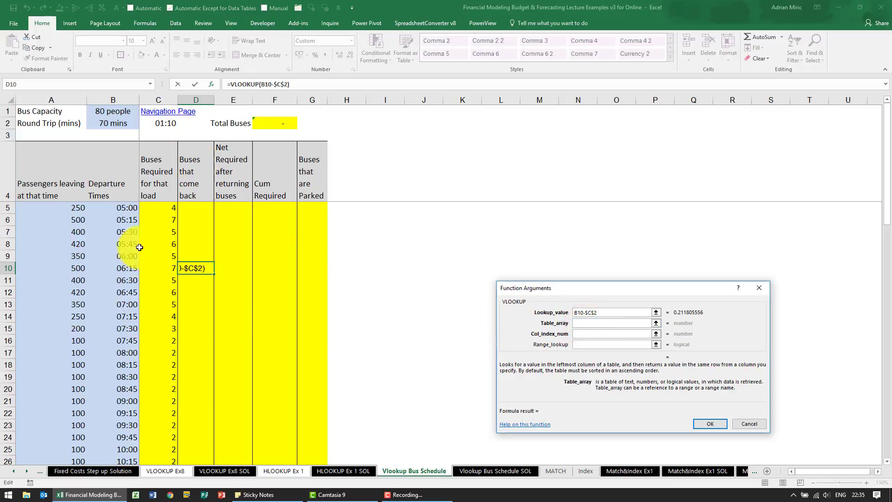
left_click_drag(121, 209, 155, 437)
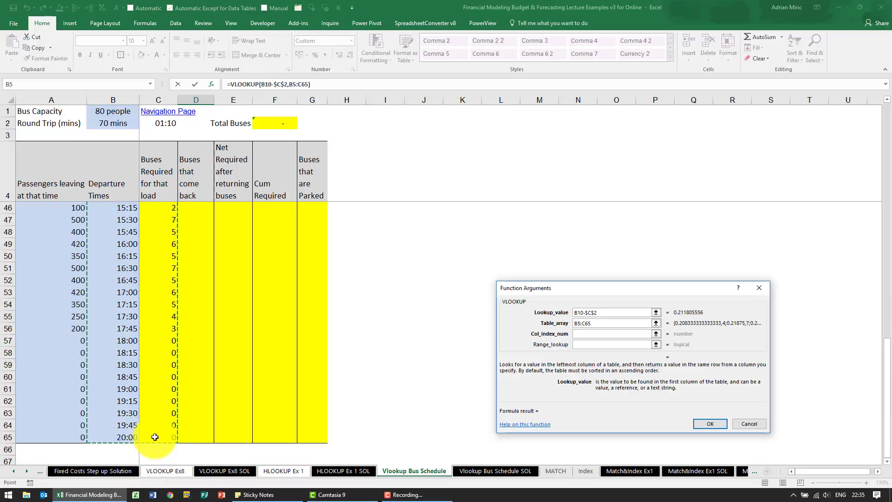
key("F4")
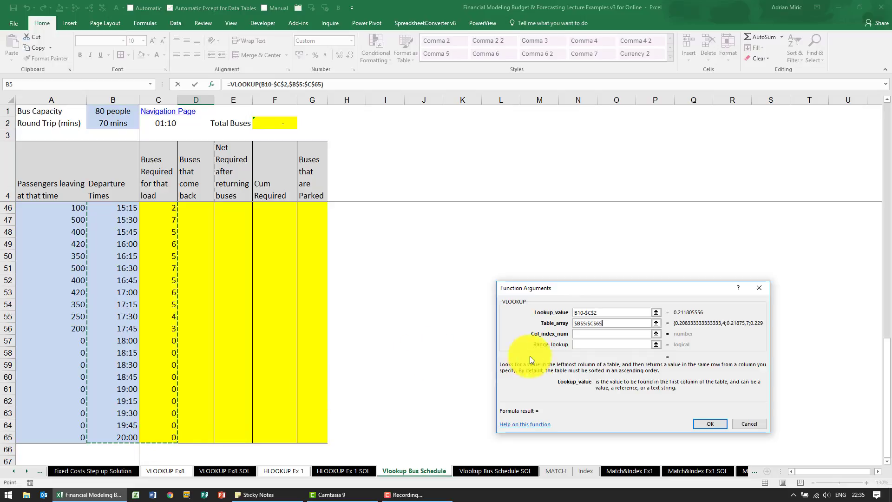
left_click(578, 335)
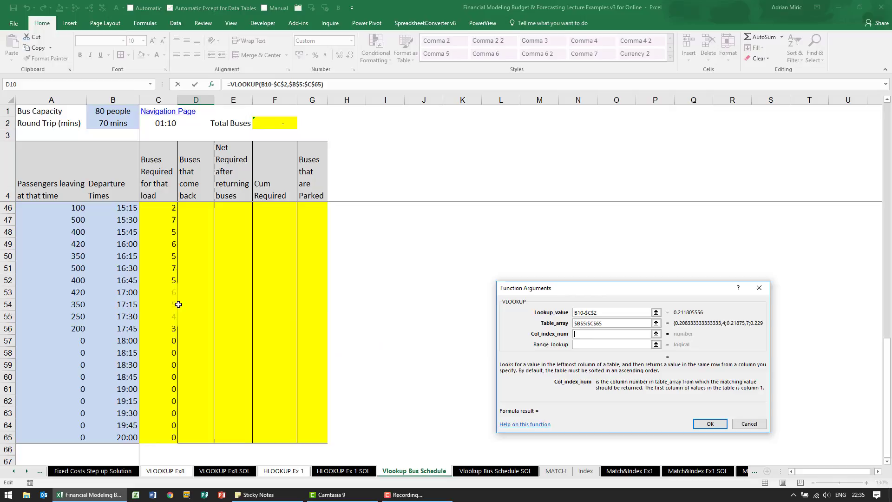
type("2")
left_click(581, 344)
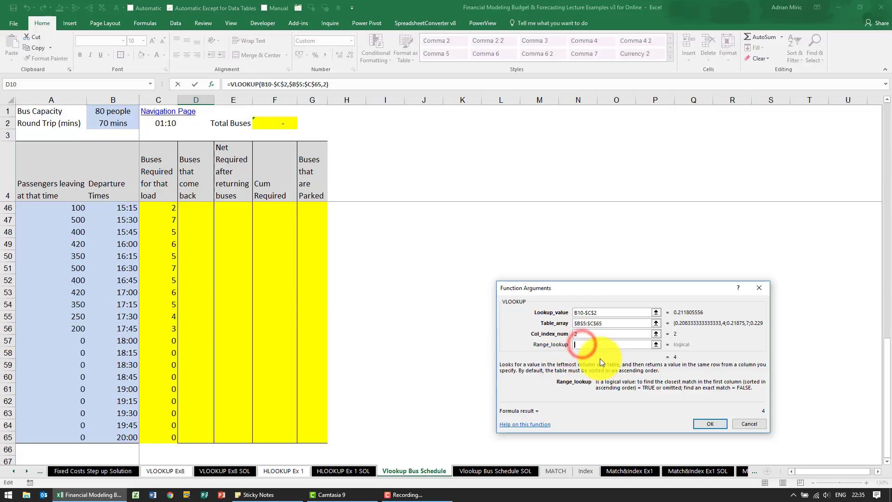
type("true")
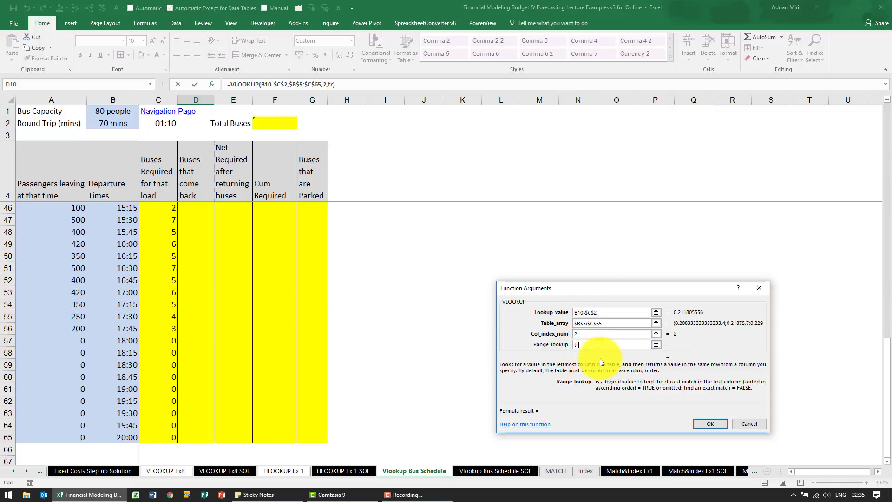
left_click(704, 424)
scroll(273, 267, "up", 2)
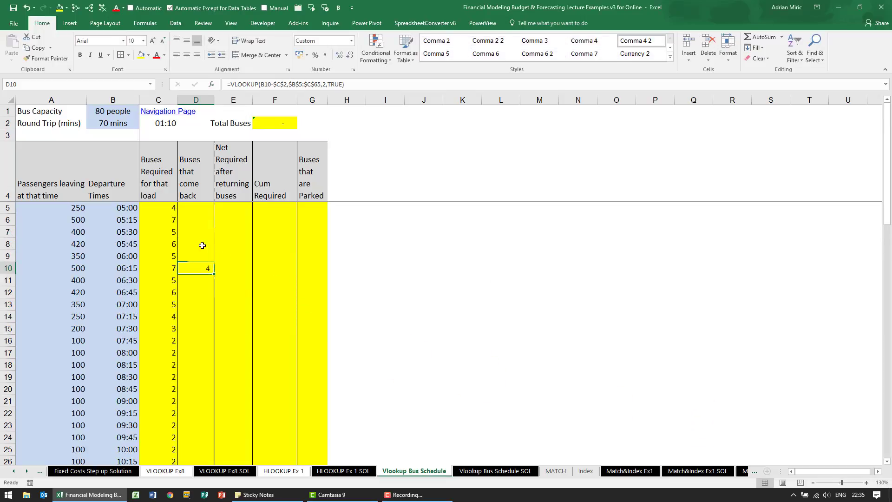
Copy D10's lookup into D10:D14 and fill it up to D7, giving #N/A in D7:D9
key("ctrl+c")
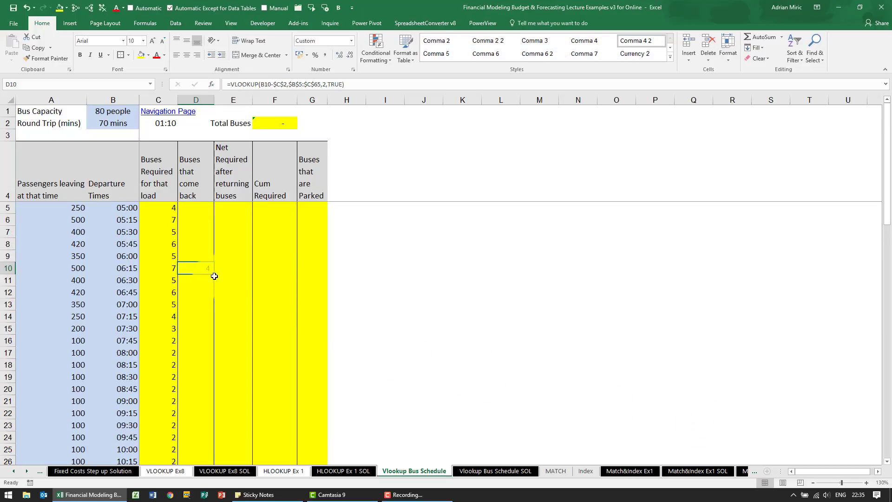
left_click_drag(214, 276, 207, 317)
key("ctrl+v")
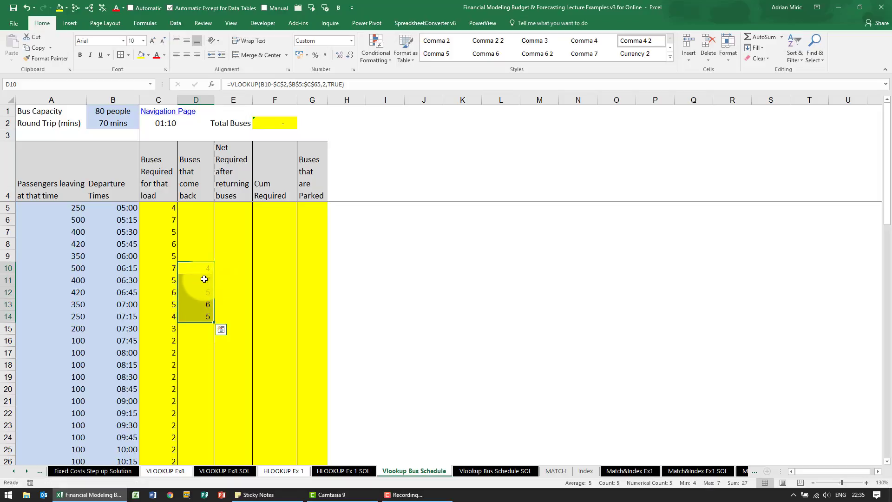
left_click(204, 278)
left_click(200, 268)
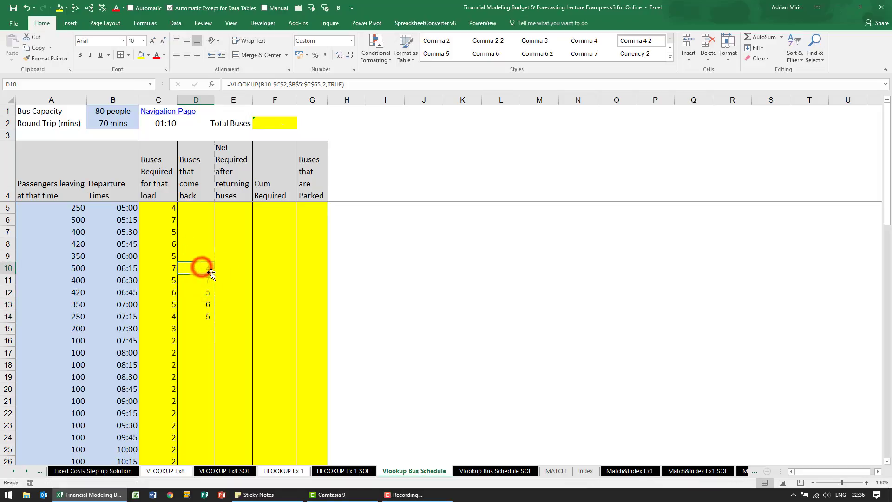
left_click_drag(213, 274, 205, 232)
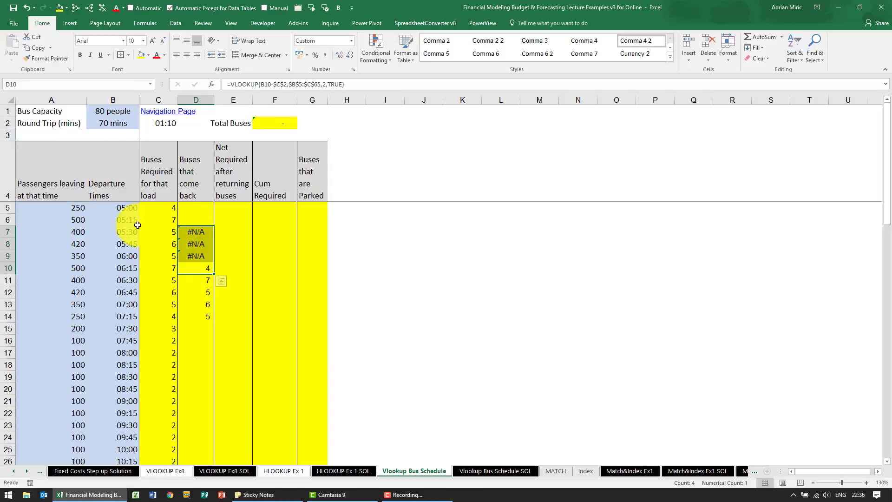
left_click(199, 235)
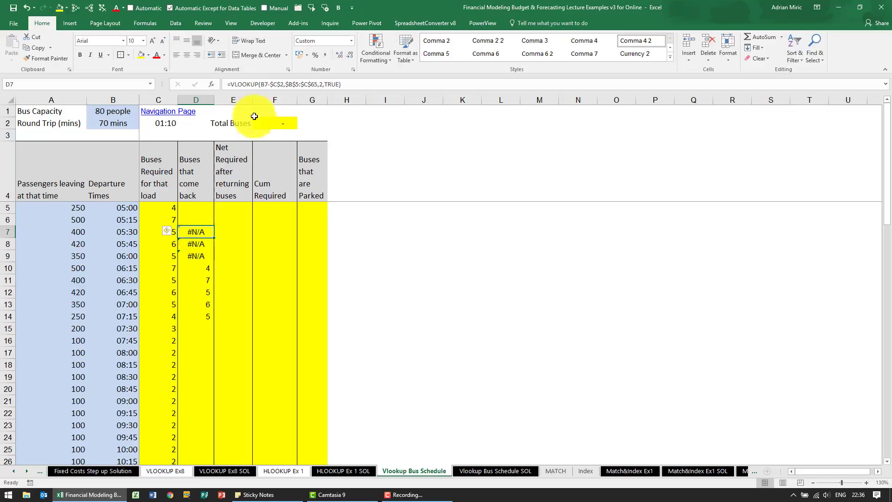
Wrap D7's lookup in IFERROR so errors return 0
left_click(233, 85)
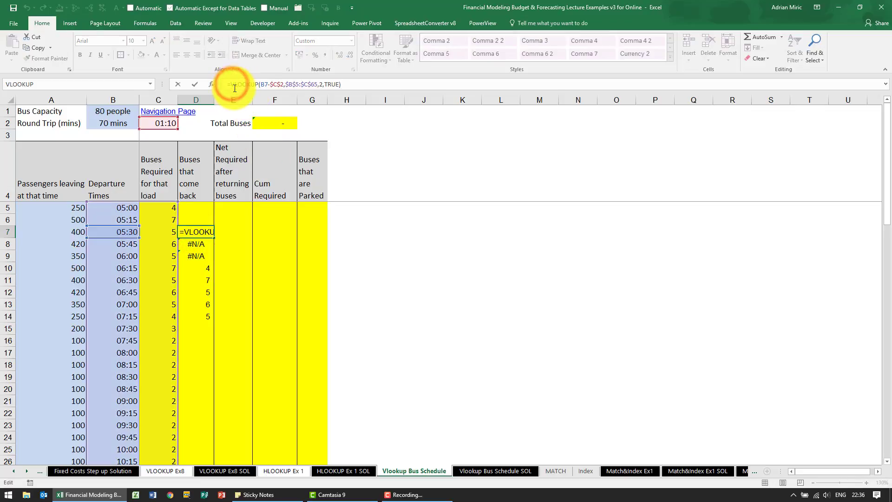
type("iferror")
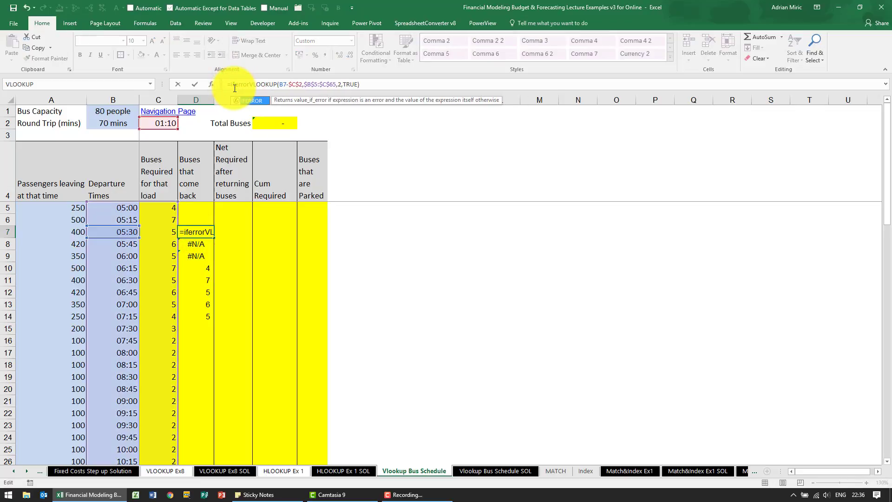
type("(")
left_click(362, 85)
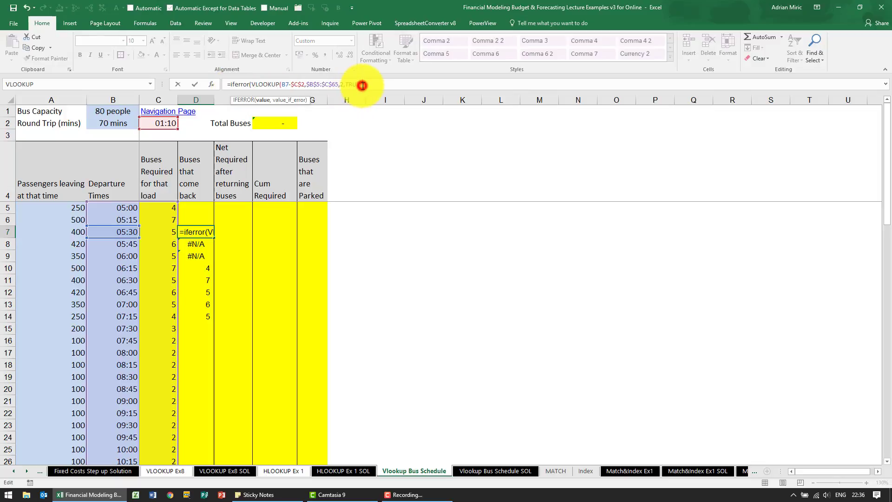
type(",")
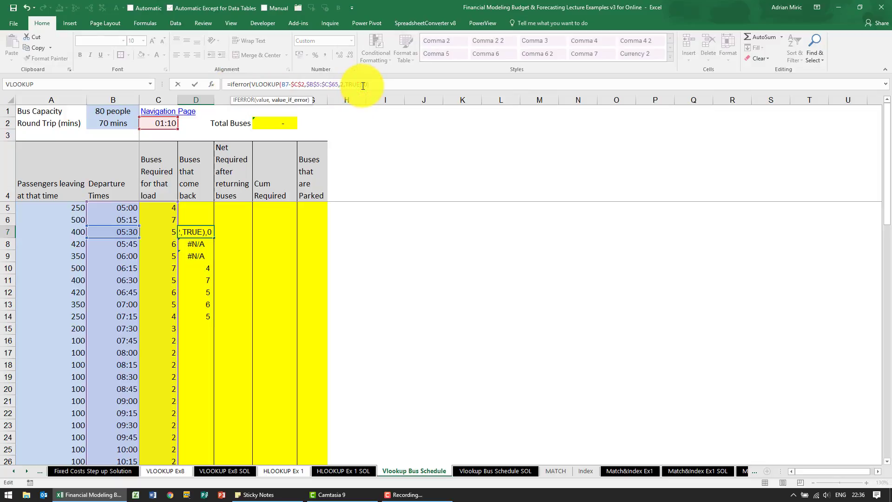
type("0")
key("Return")
Copy the IFERROR lookup from D7 into D5:D65
key("Up")
key("ctrl+c")
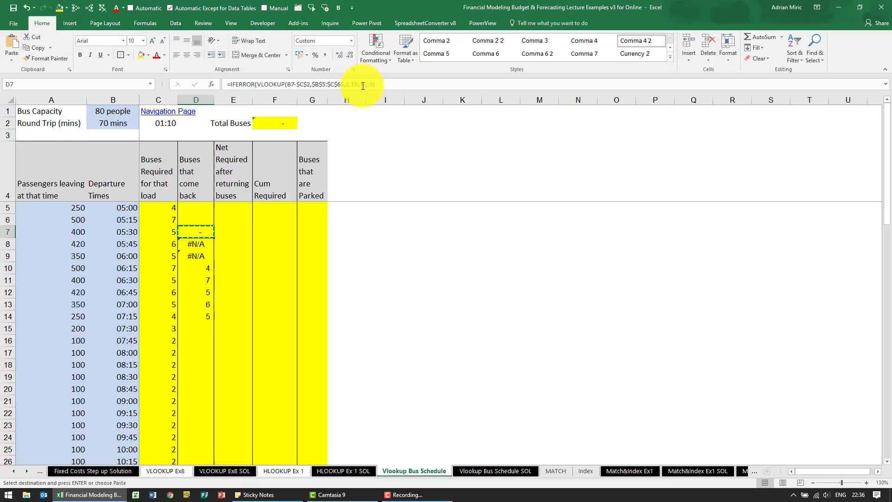
key("ctrl+Down")
key("ctrl+shift+Down")
key("ctrl+BackSpace")
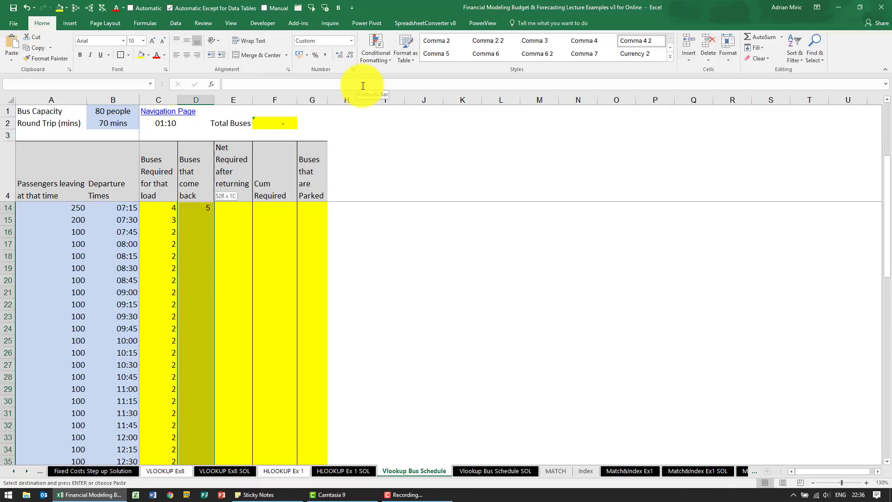
key("ctrl+shift+Up")
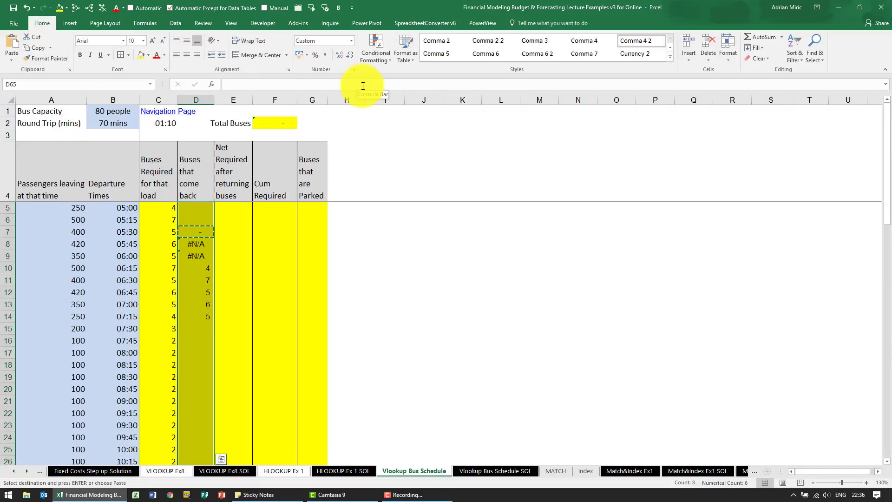
key("ctrl+v")
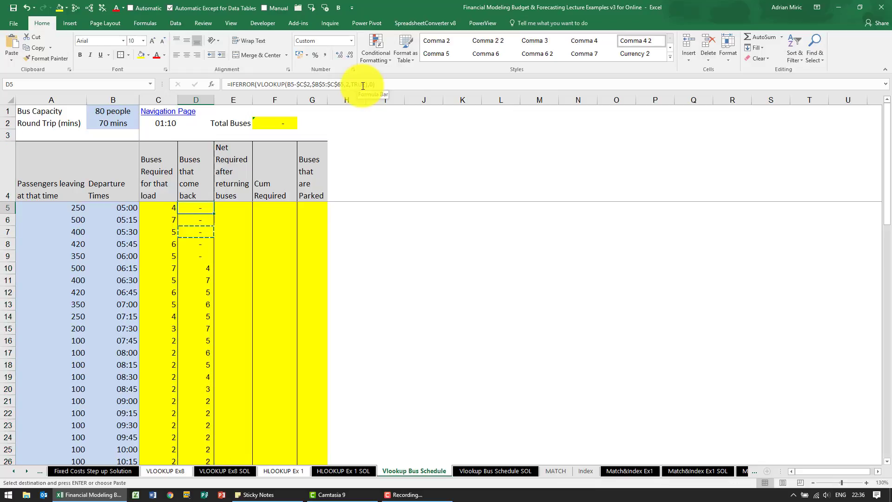
Check the buses-required and returning-buses formulas in rows 5 and 10, ending at E5
key("Left")
key("Down")
key("Down")
key("Down")
key("Down")
key("Down")
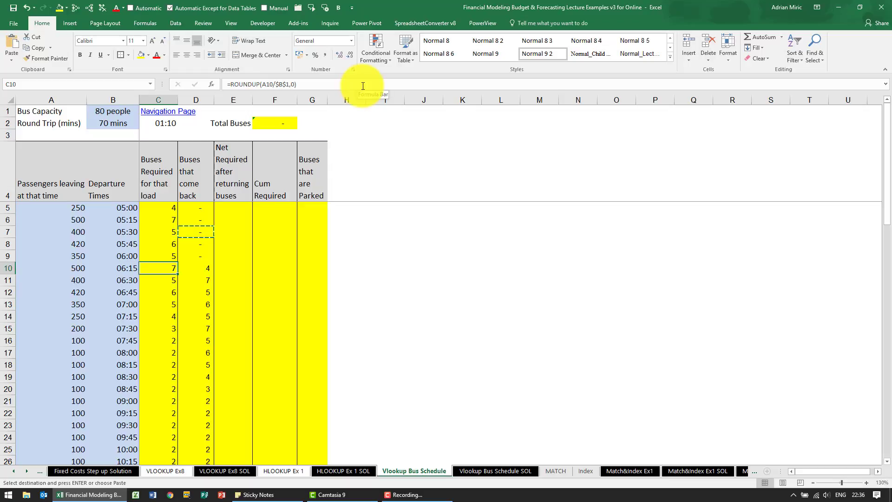
key("Right")
key("Left")
key("Right")
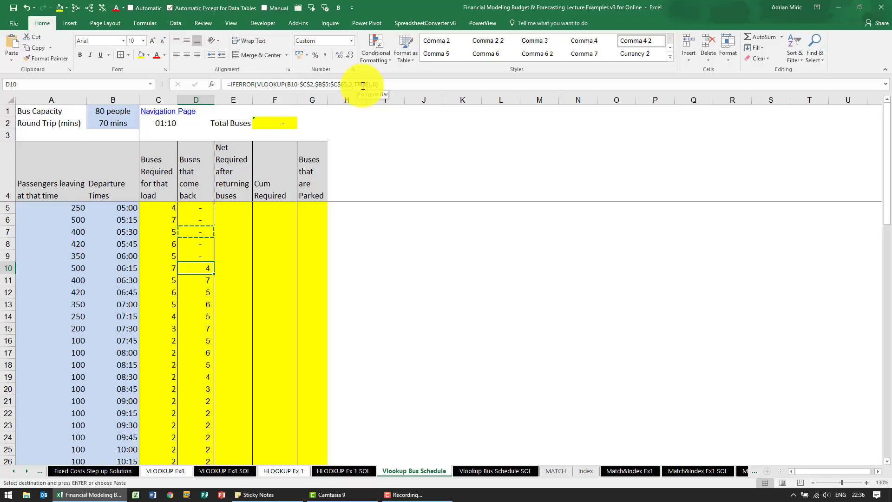
key("Right")
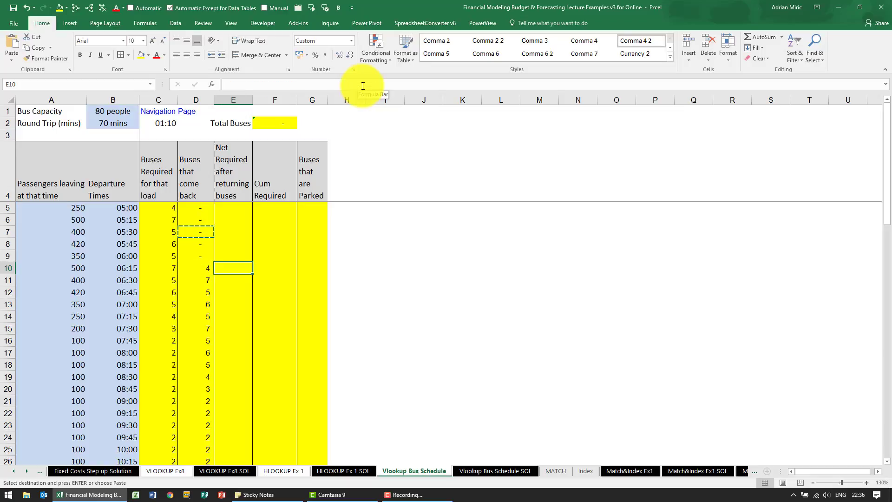
key("Up")
key("Up")
key("Up")
key("Up")
key("Up")
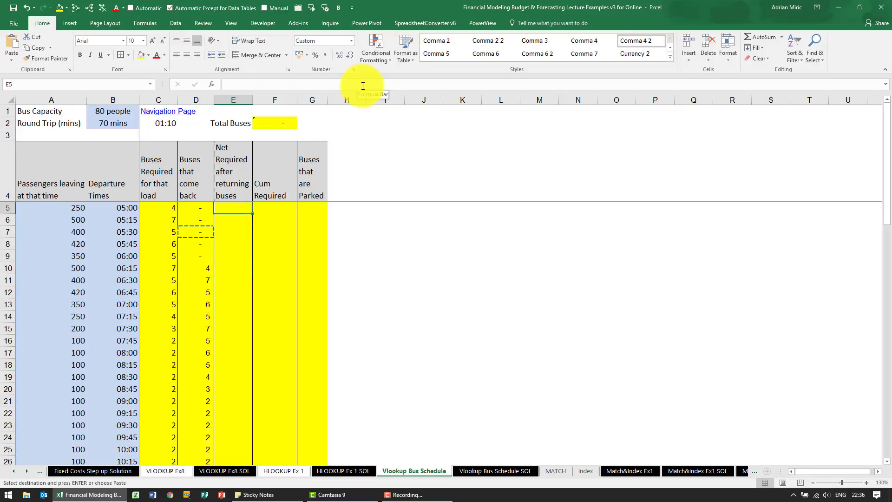
Enter =C5-D5 in E5 for net buses required
type("=")
key("Left")
key("Left")
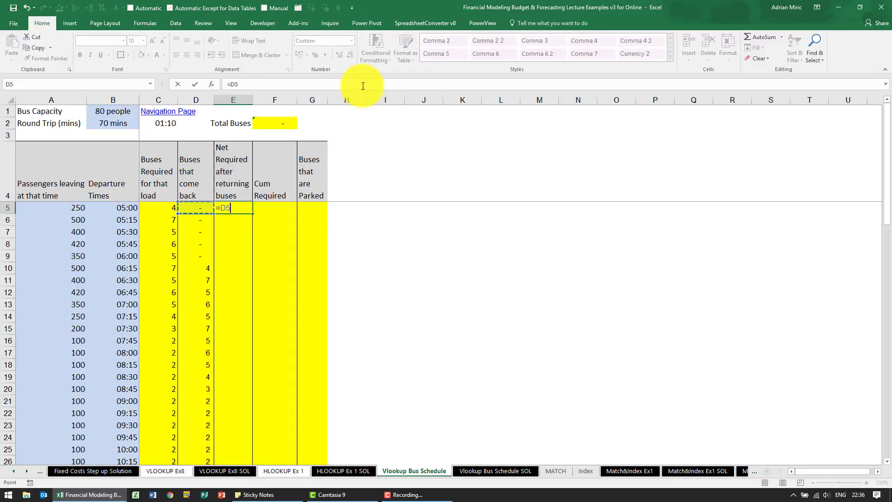
type("-")
key("Left")
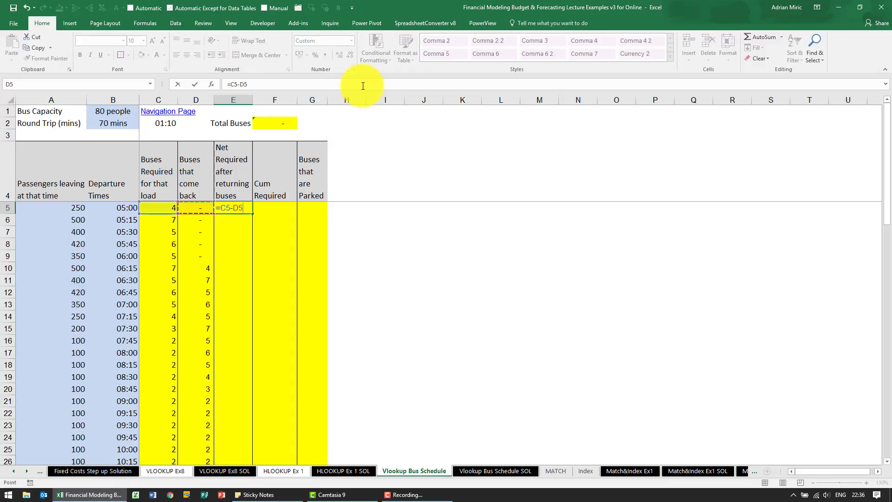
key("Return")
Copy the net required formula down E5:E65, giving 4, 7, 5, 6, 5, 3, -2
key("Up")
key("ctrl+c")
key("Left")
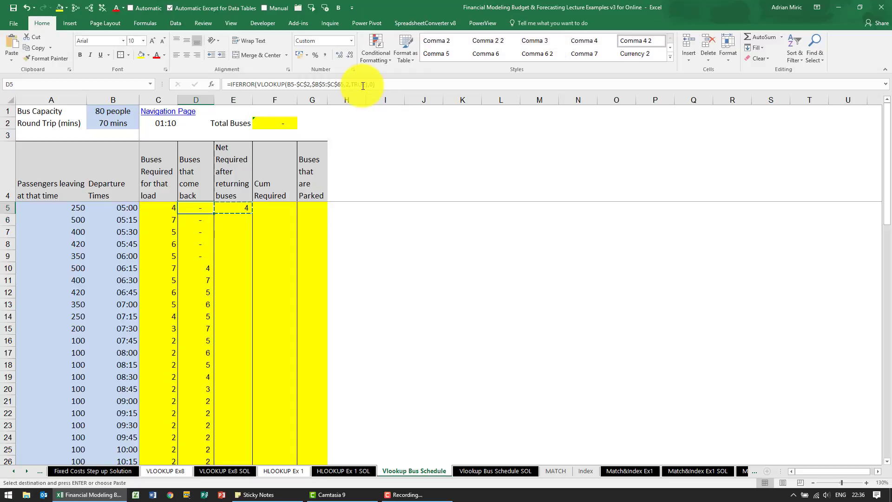
key("ctrl+Down")
key("Right")
key("ctrl+shift+Up")
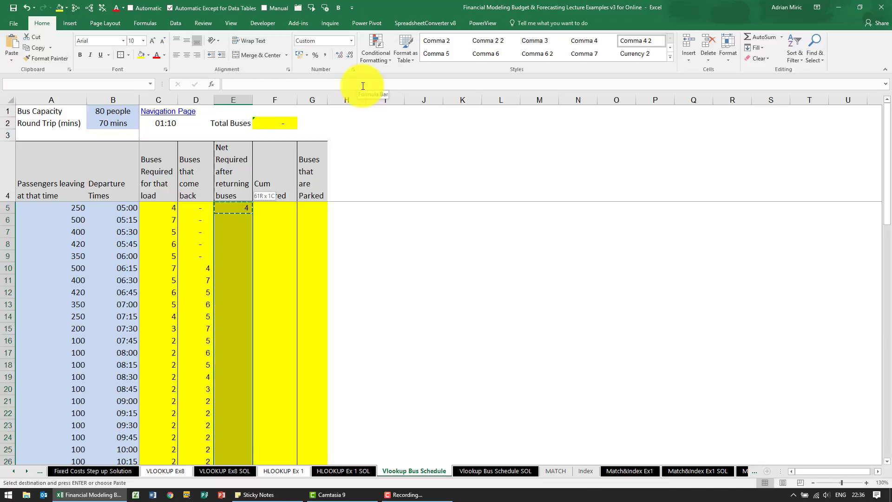
key("ctrl+v")
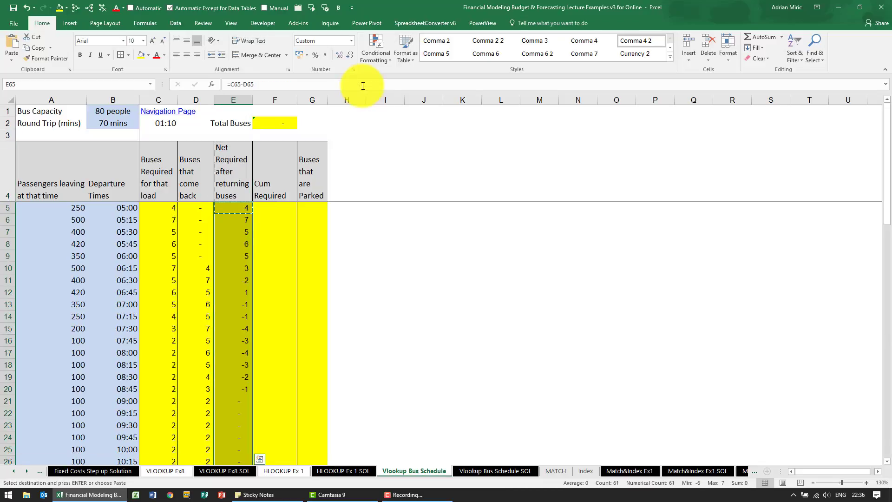
key("ctrl+Up")
key("Down")
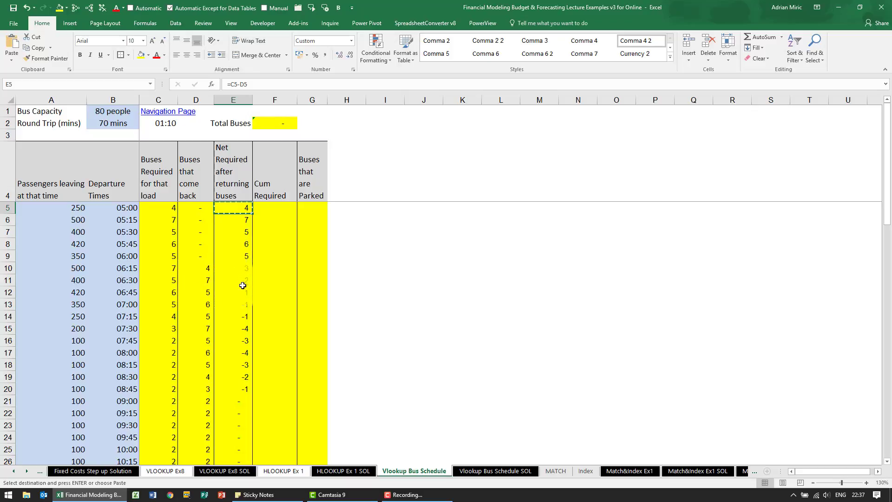
Enter the running total =SUM($E$5:E5) in F5
left_click(273, 211)
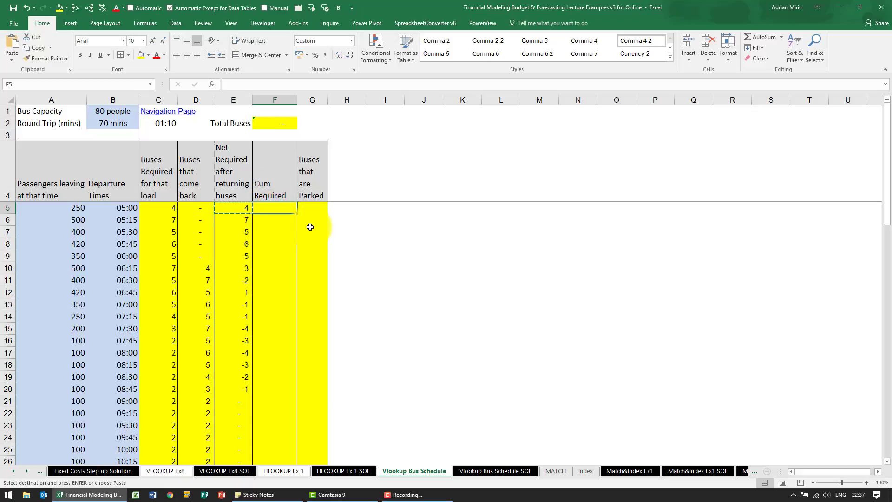
type("=")
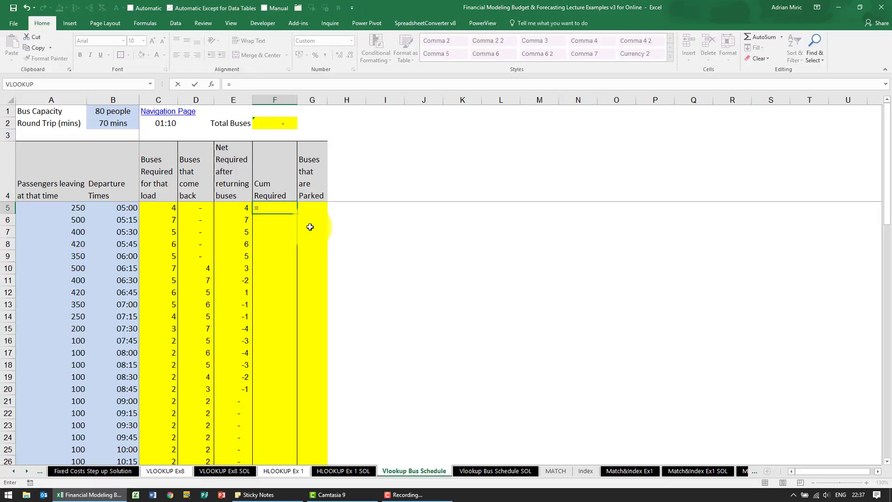
type("sum(")
key("Left")
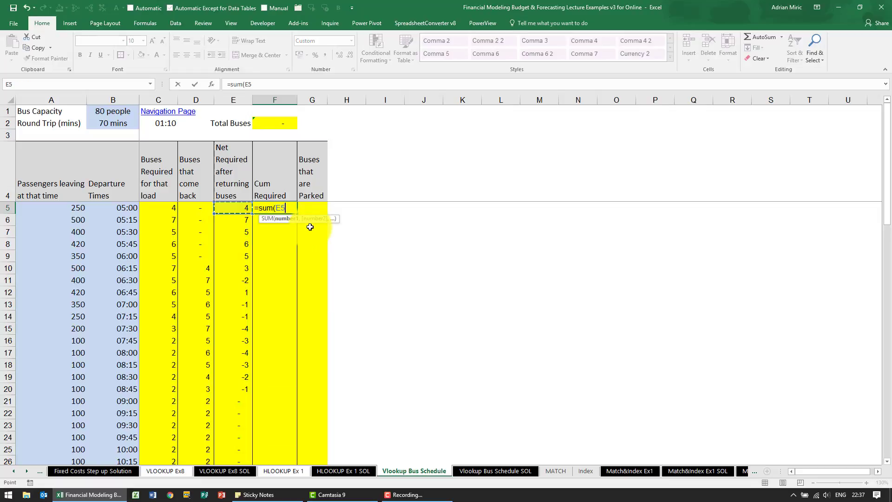
key("F8")
left_click(249, 84)
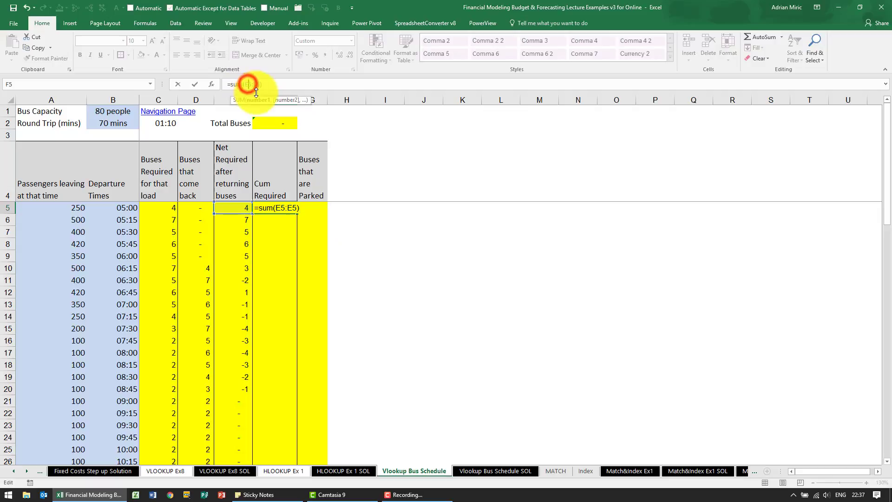
key("F4")
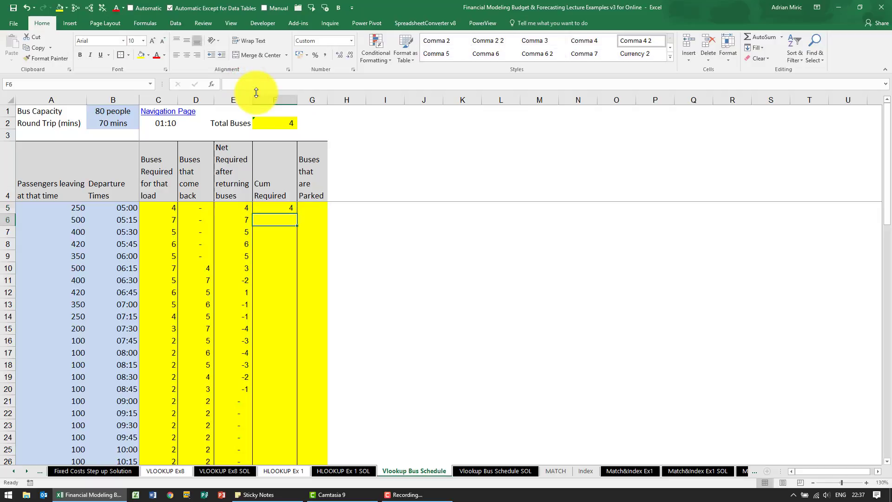
key("Up")
Copy the running total formula down F5:F65
key("ctrl+c")
key("Left")
key("ctrl+Down")
key("Right")
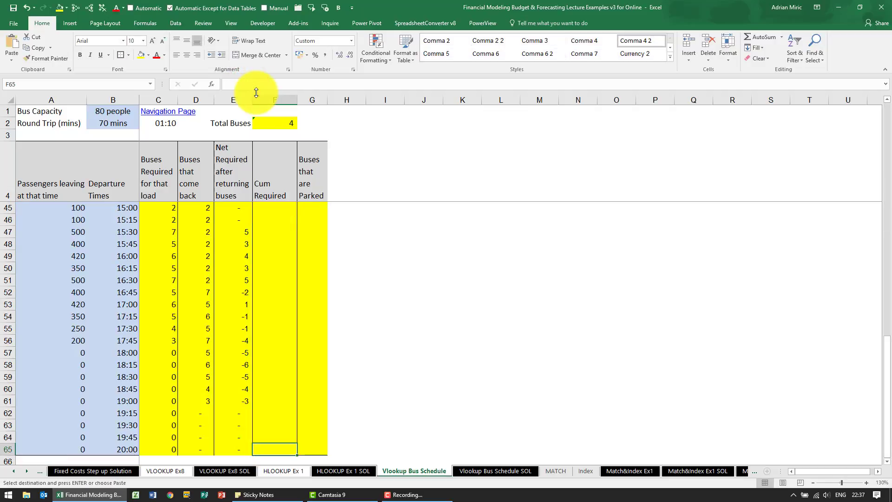
key("ctrl+shift+Up")
key("ctrl+v")
key("ctrl+Up")
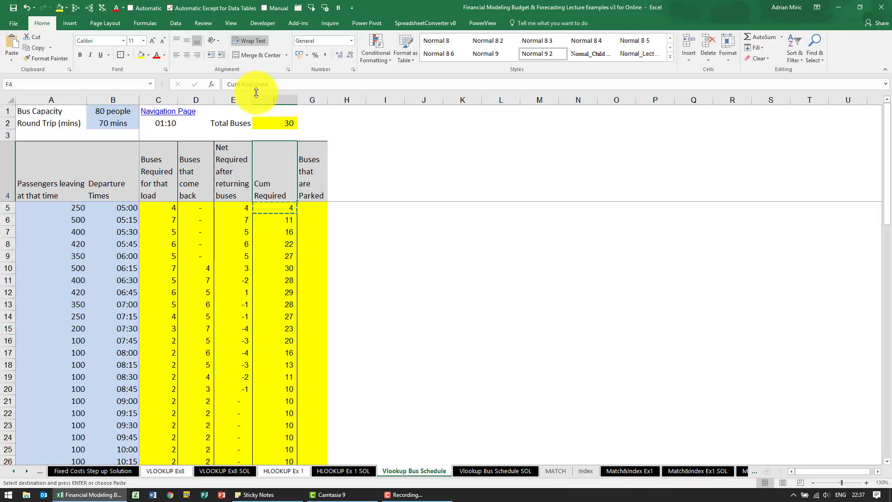
Check the running totals (4, 11, 16…) and the Total Buses MAX showing 30
key("Down")
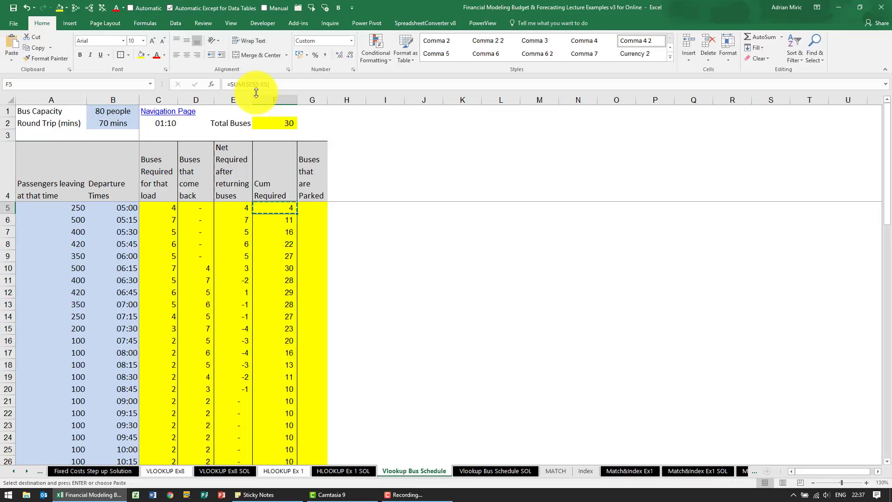
key("Down")
key("Down")
key("Down")
key("Down")
key("Down")
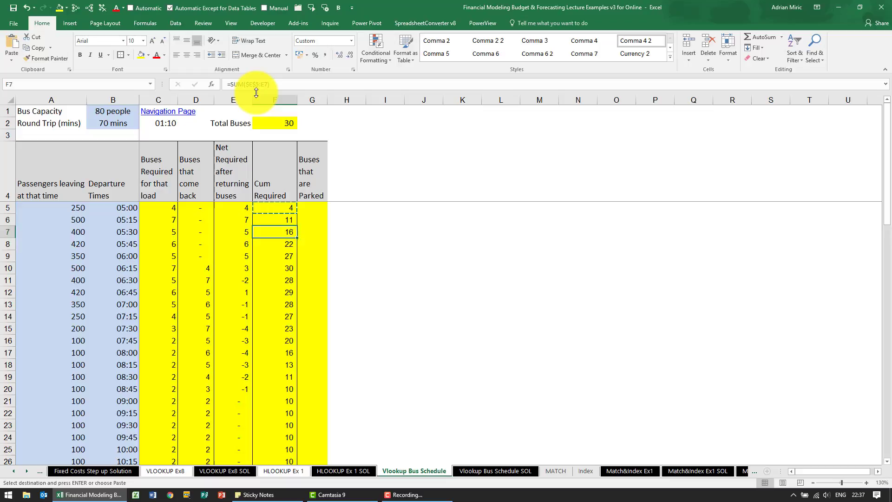
key("Down")
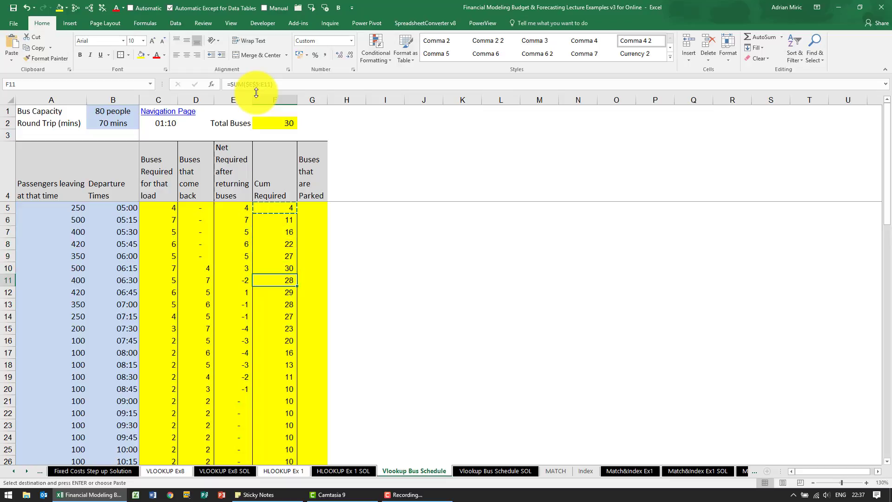
key("Up")
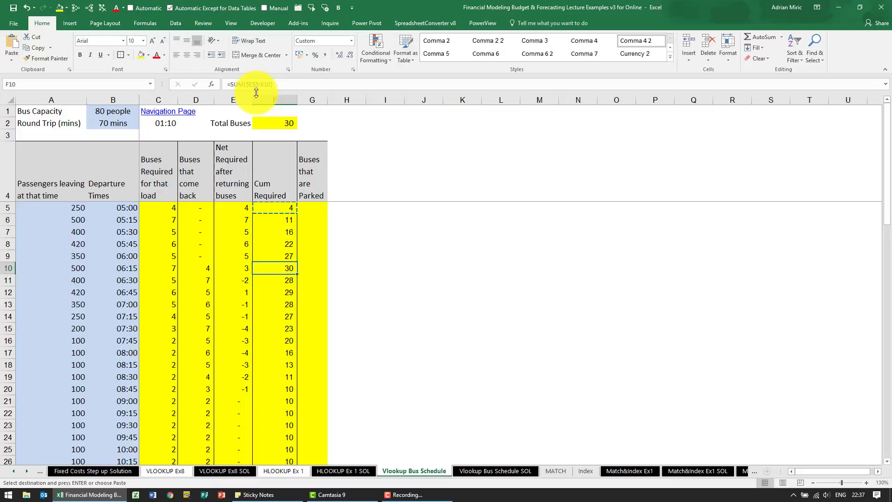
left_click(259, 123)
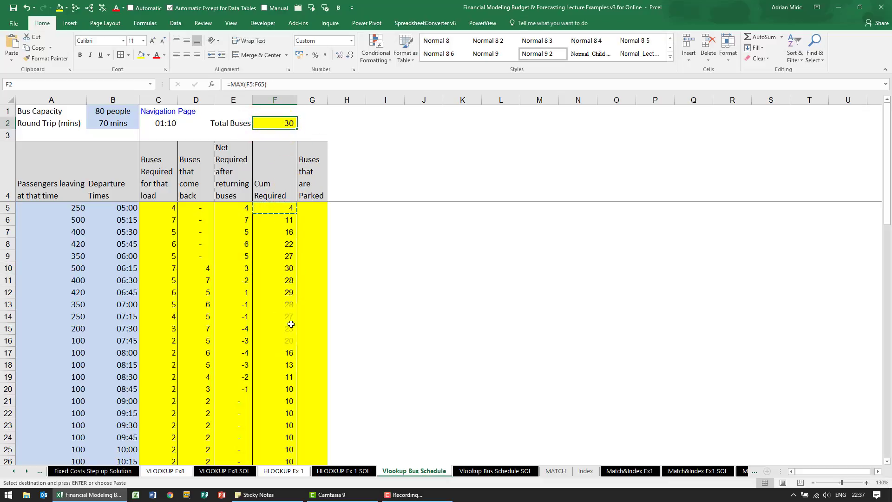
left_click(281, 268)
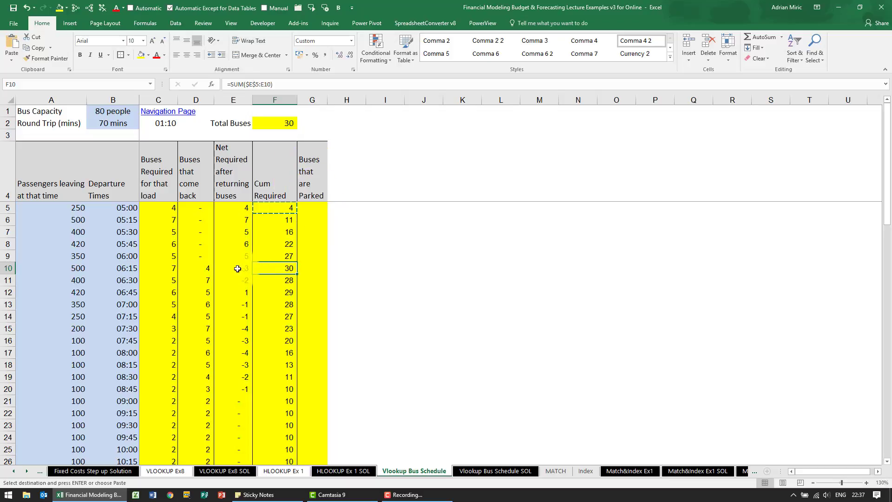
Enter =$F$2-F5 in G5 for buses parked
left_click(310, 207)
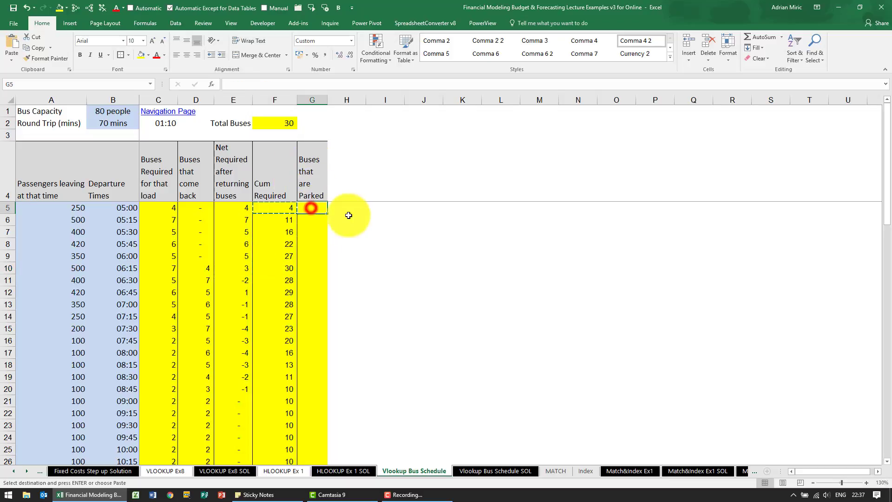
type("=")
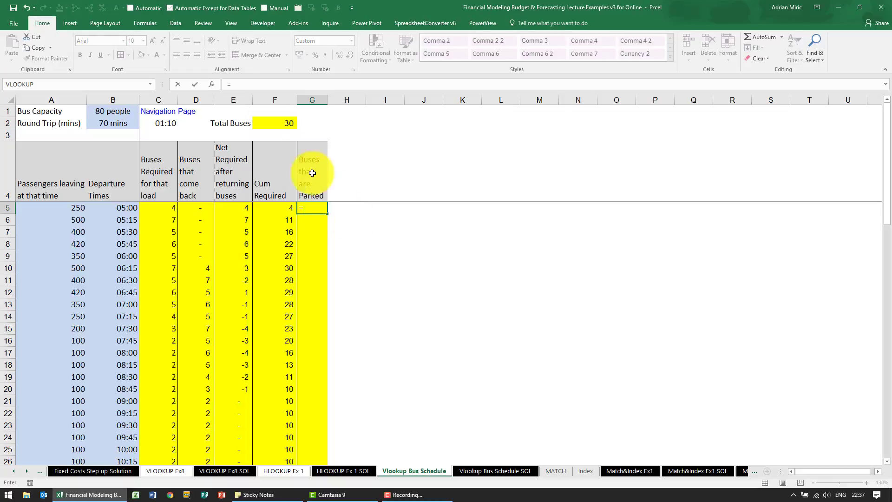
left_click(279, 123)
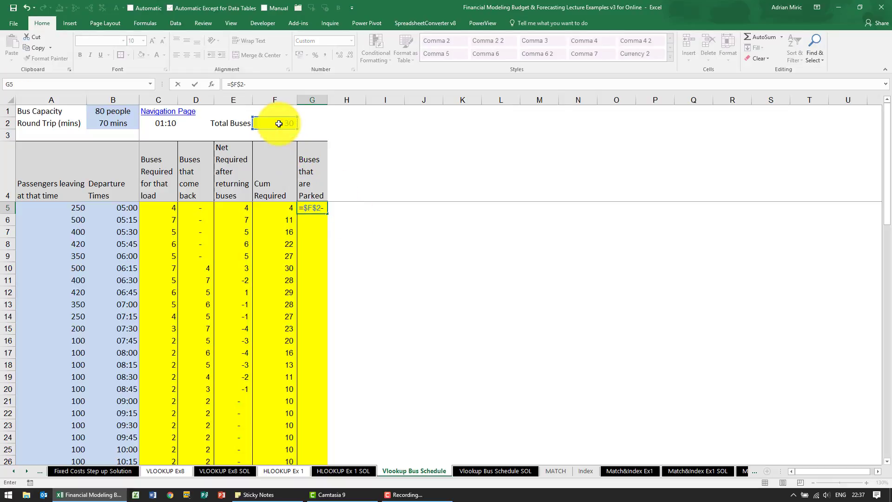
left_click(268, 210)
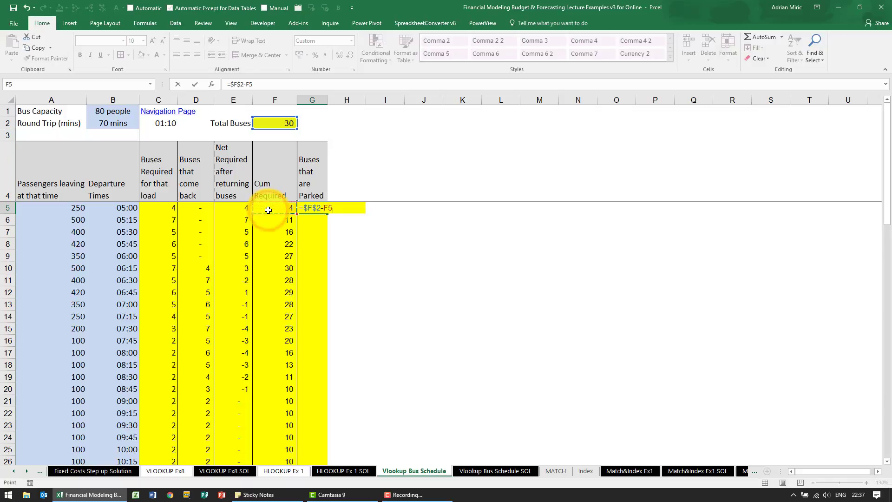
key("Return")
Copy the parked buses formula down G5:G65, giving 26, 19, 14, 8, 3, then 0
key("Up")
key("ctrl+c")
key("Left")
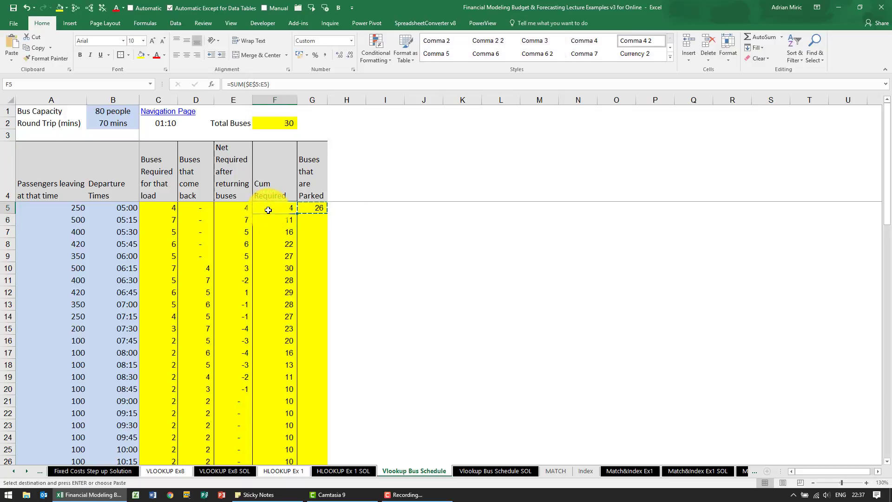
key("ctrl+Down")
key("Right")
key("ctrl+shift+Up")
key("ctrl+v")
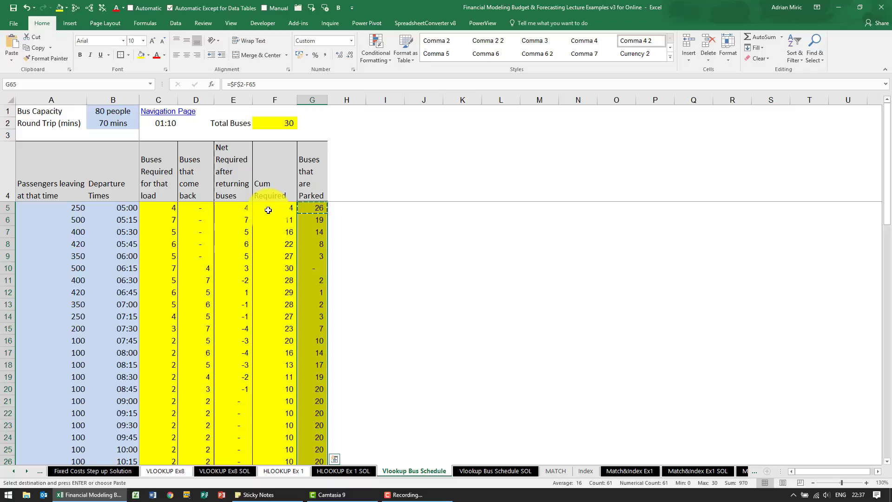
key("ctrl+Up")
key("Down")
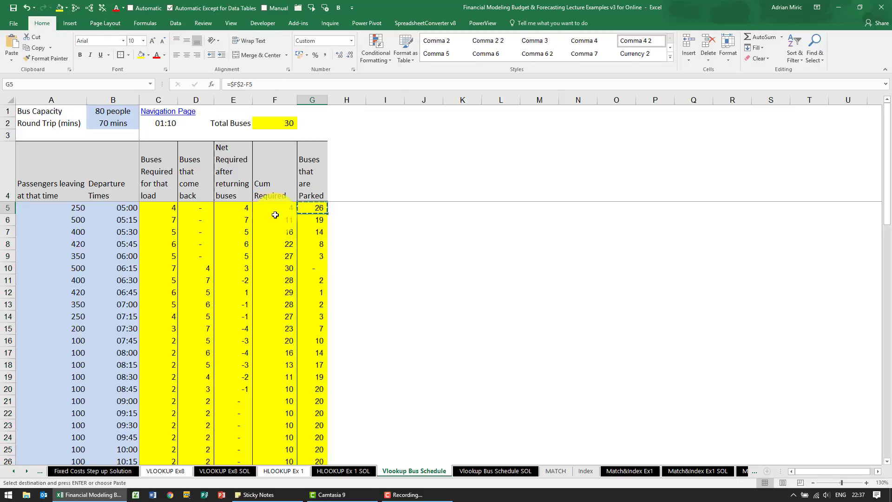